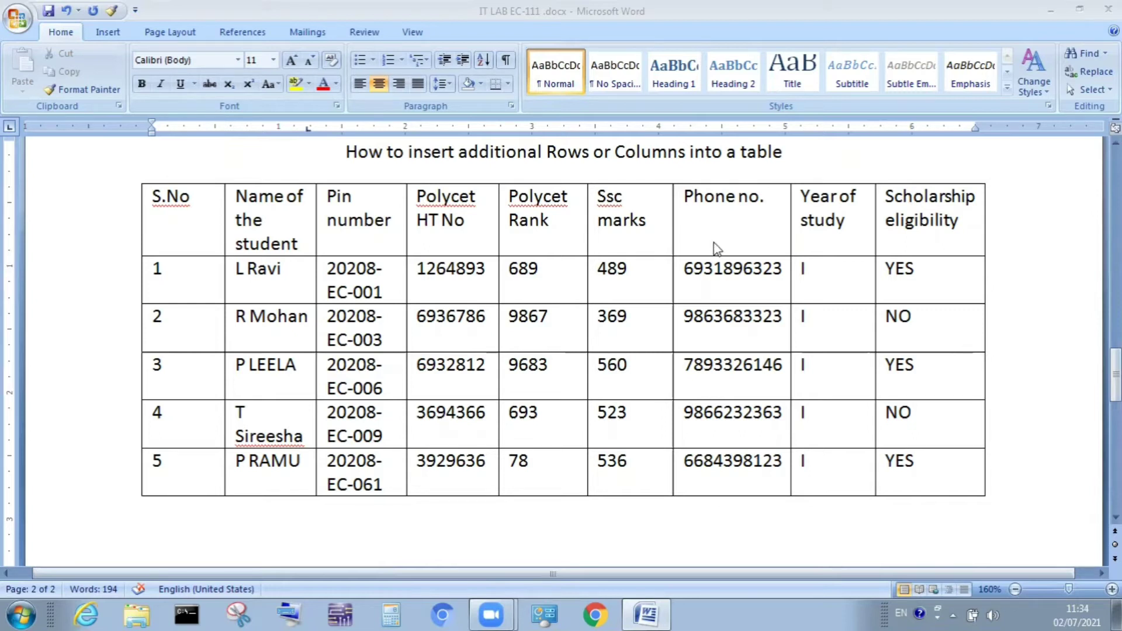
Place the cursor in the Ssc marks cell of the student table and show the table Layout options.
click(550, 220)
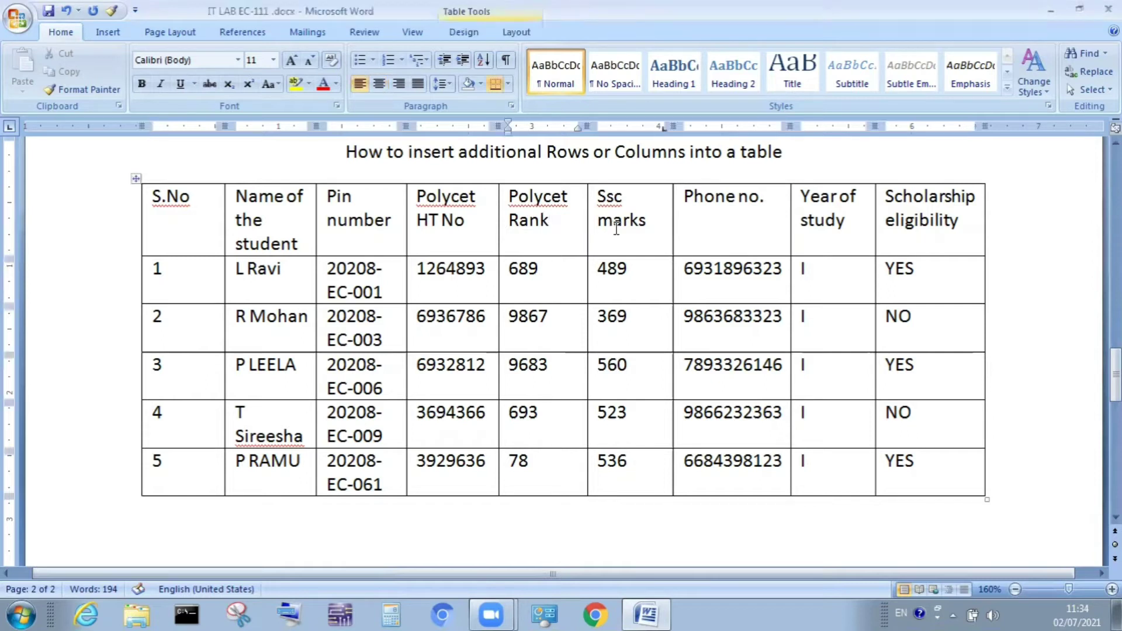
click(657, 222)
key(Left)
key(Left)
key(Left)
click(593, 214)
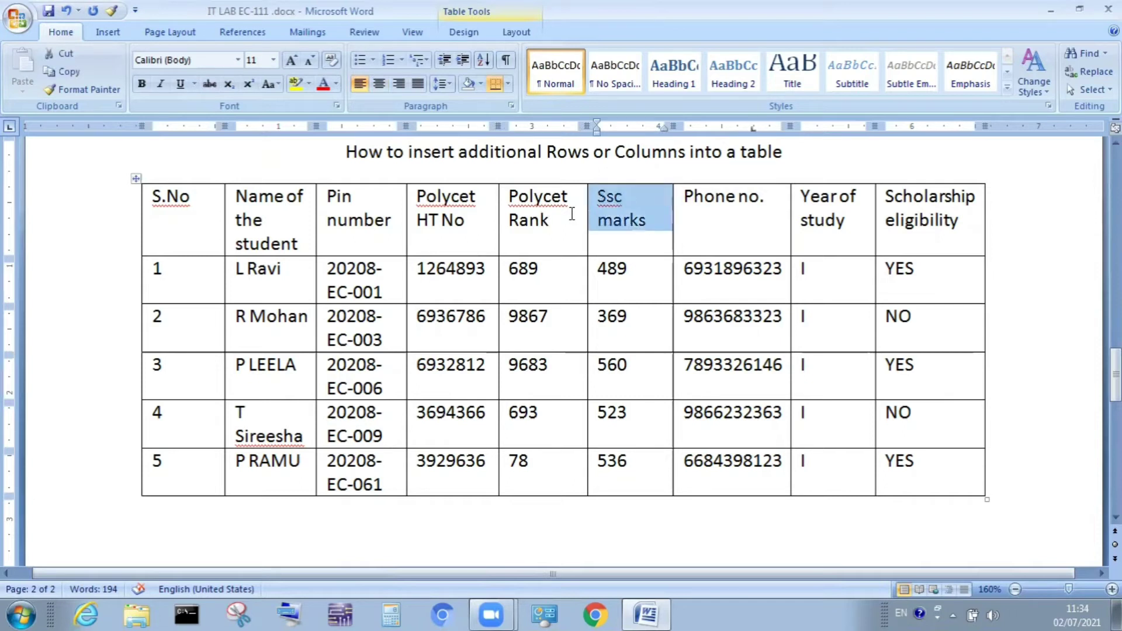
click(572, 214)
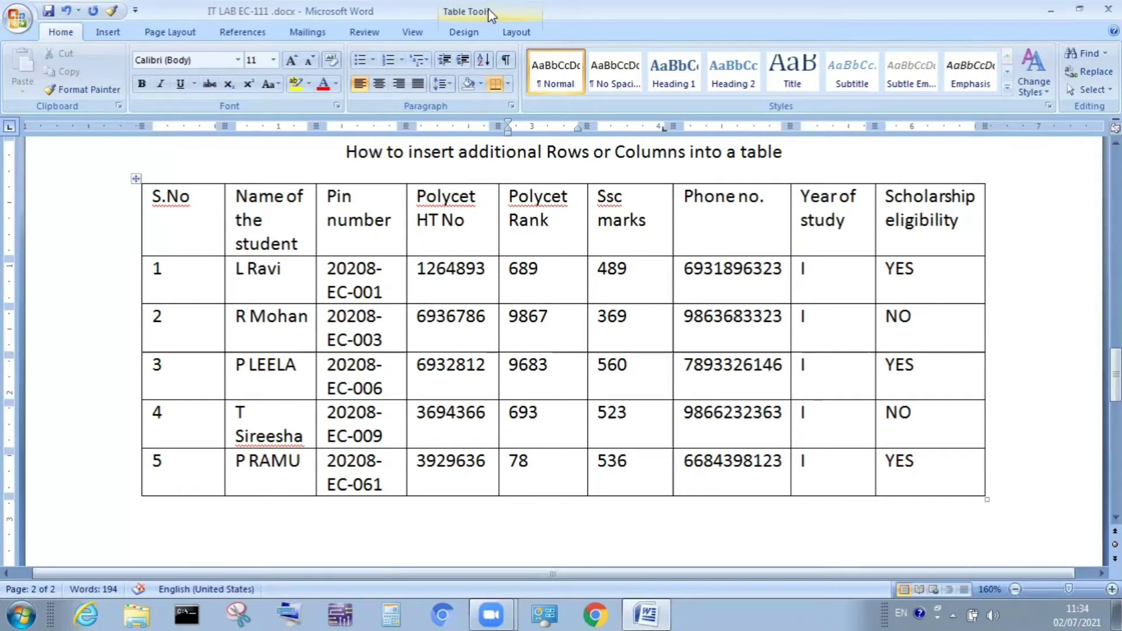
click(516, 33)
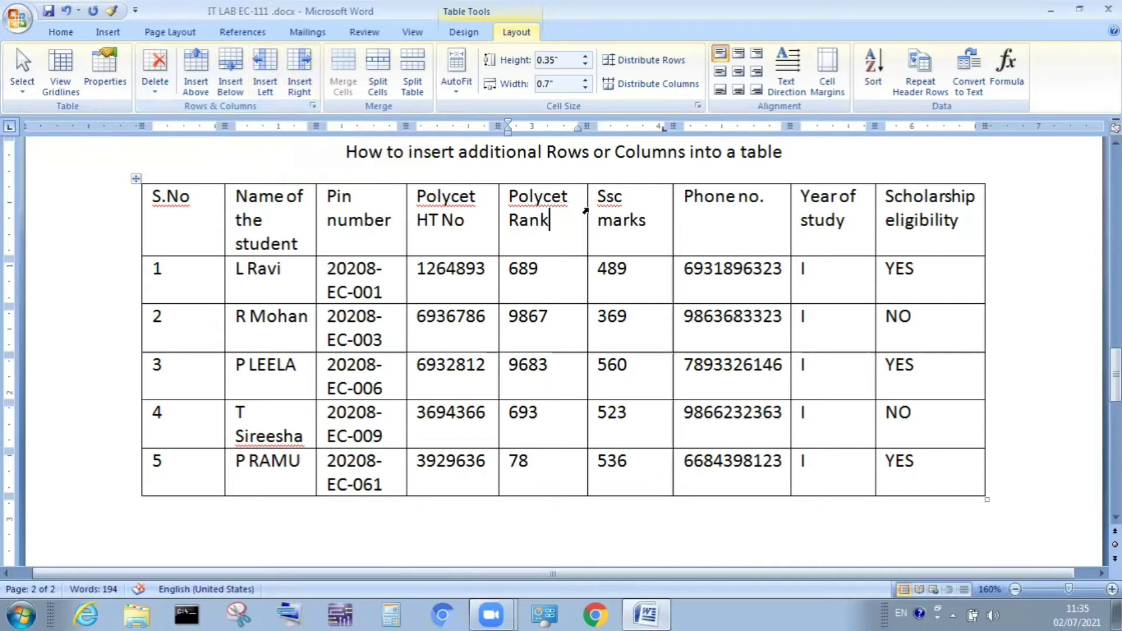
click(601, 217)
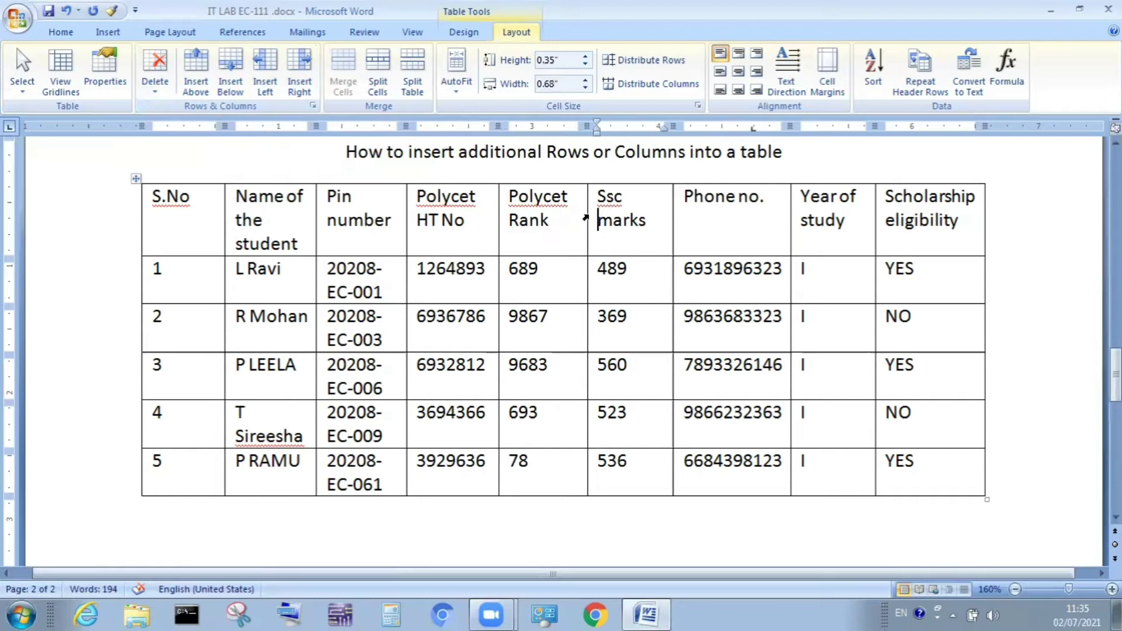
click(572, 215)
click(593, 219)
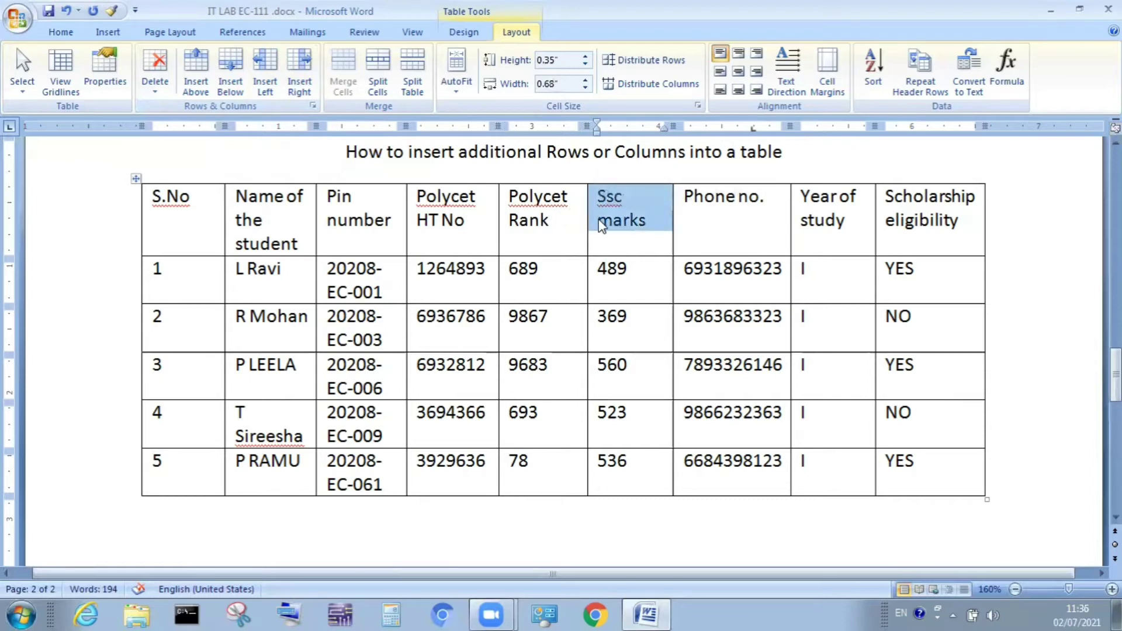
click(600, 221)
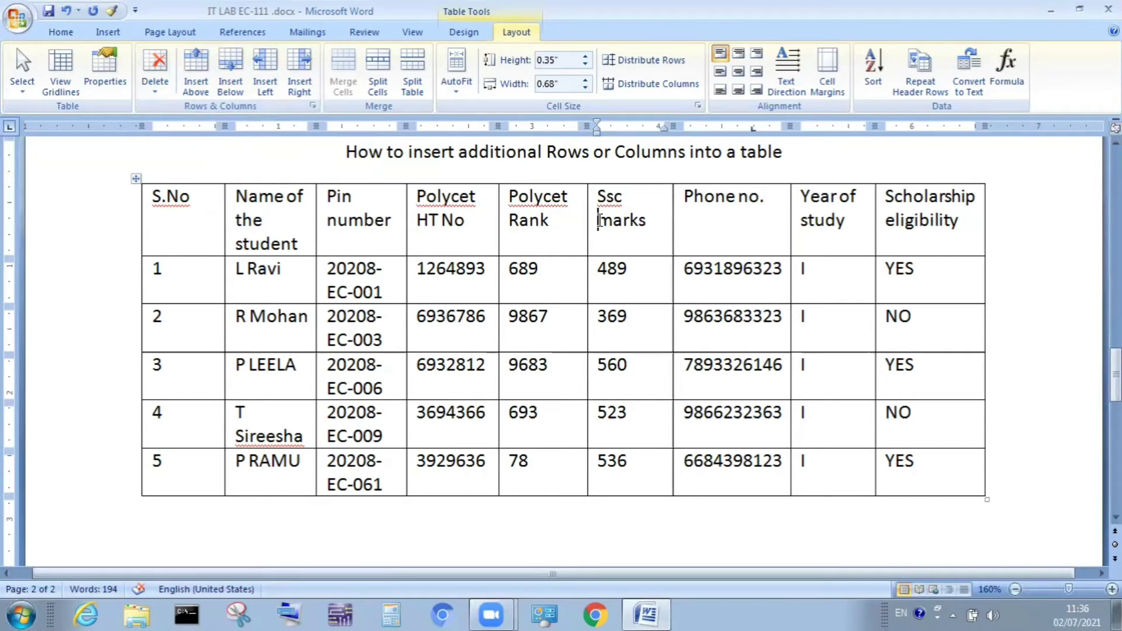
click(562, 220)
click(599, 220)
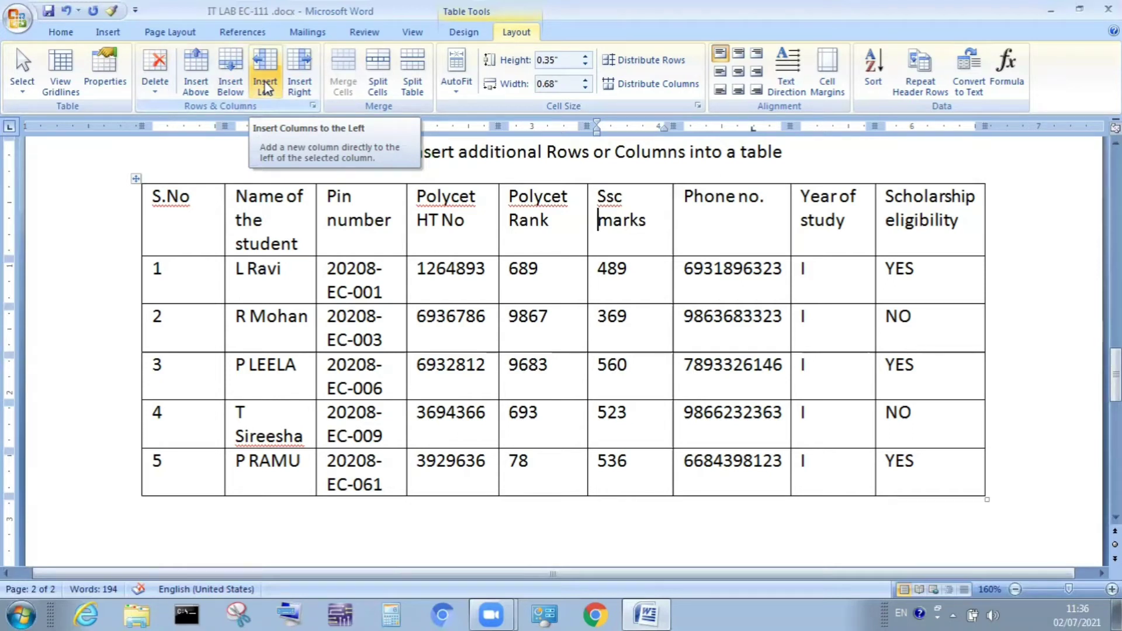
Insert a column left of Ssc marks and give it the header 'Father occupation'.
click(266, 88)
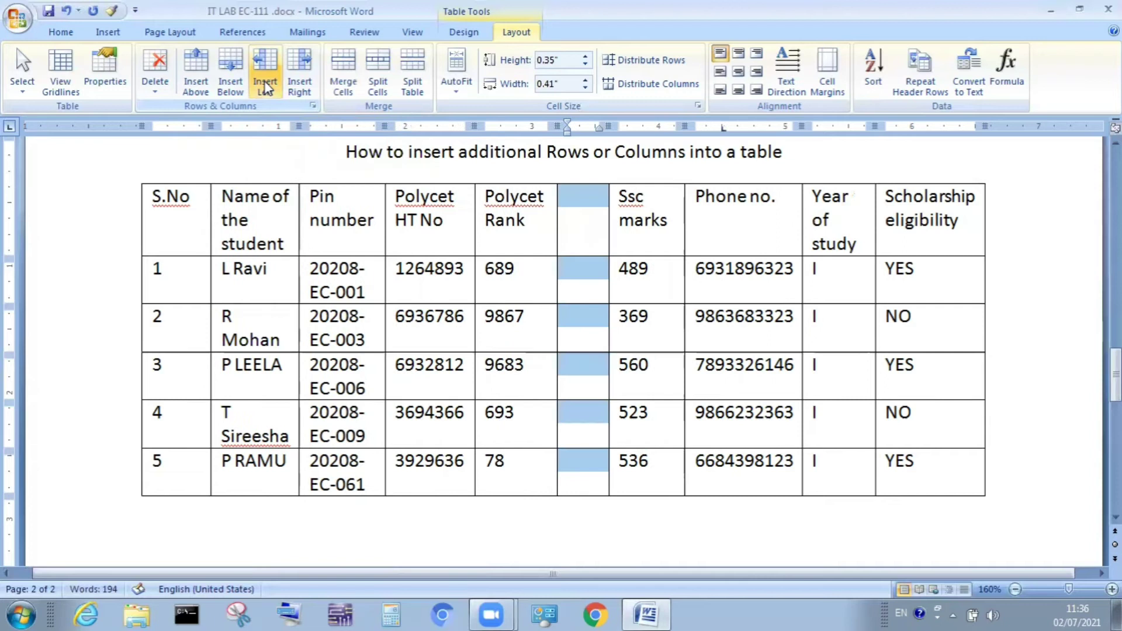
click(586, 253)
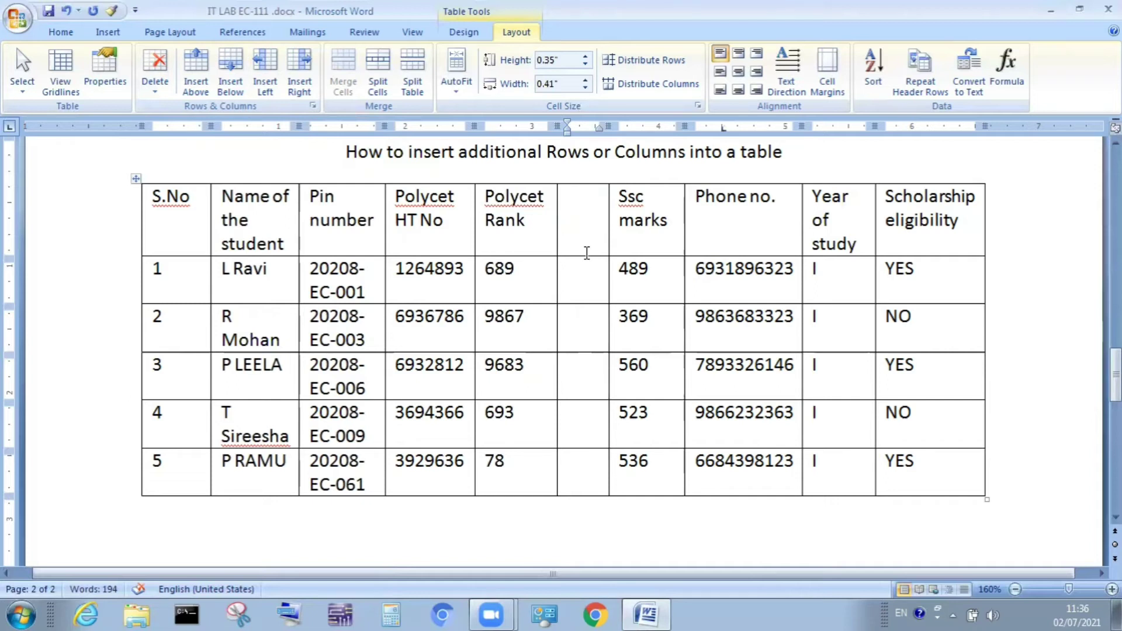
text(f)
text(ath)
text(er occup)
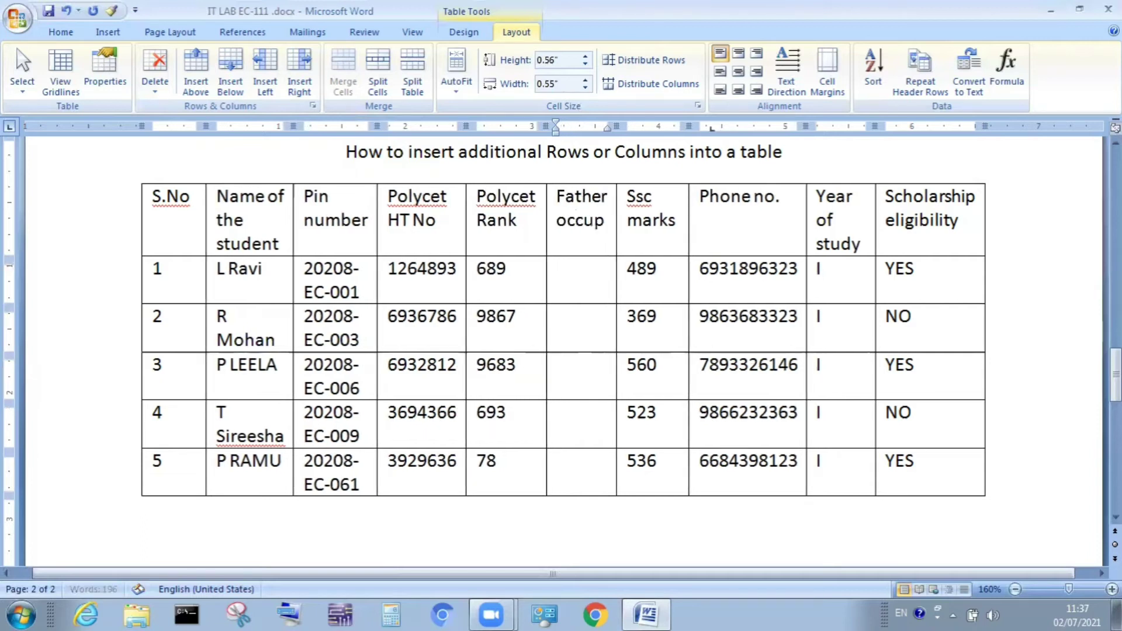
text(ation)
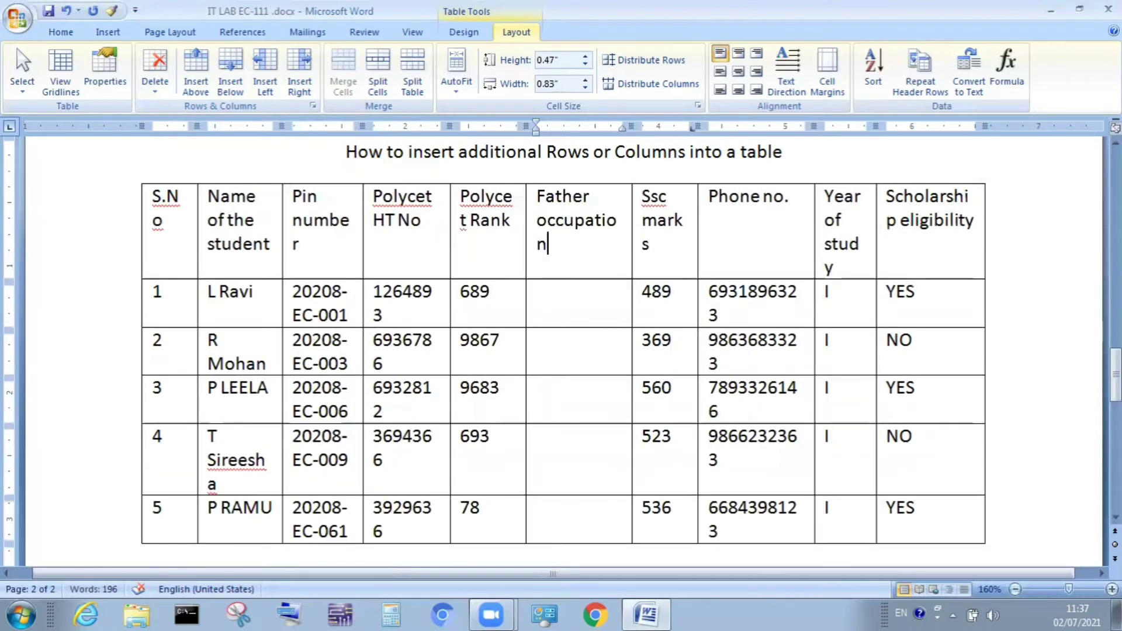
Fill the Father occupation cells with Business man, driver, labour, labour and daily wage.
click(579, 313)
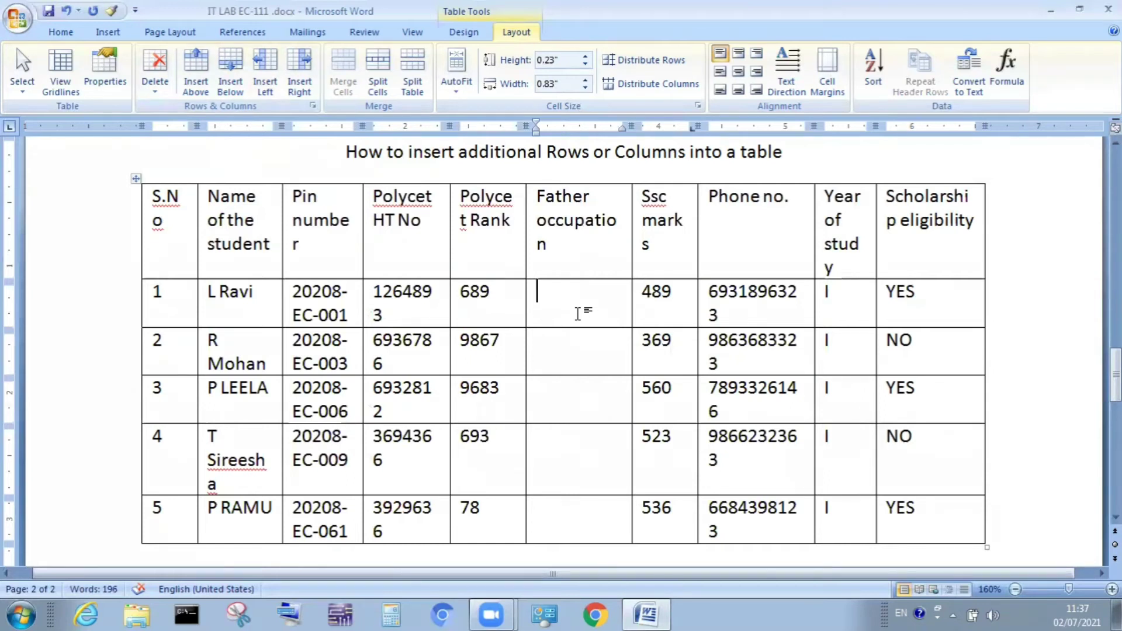
text(buisness)
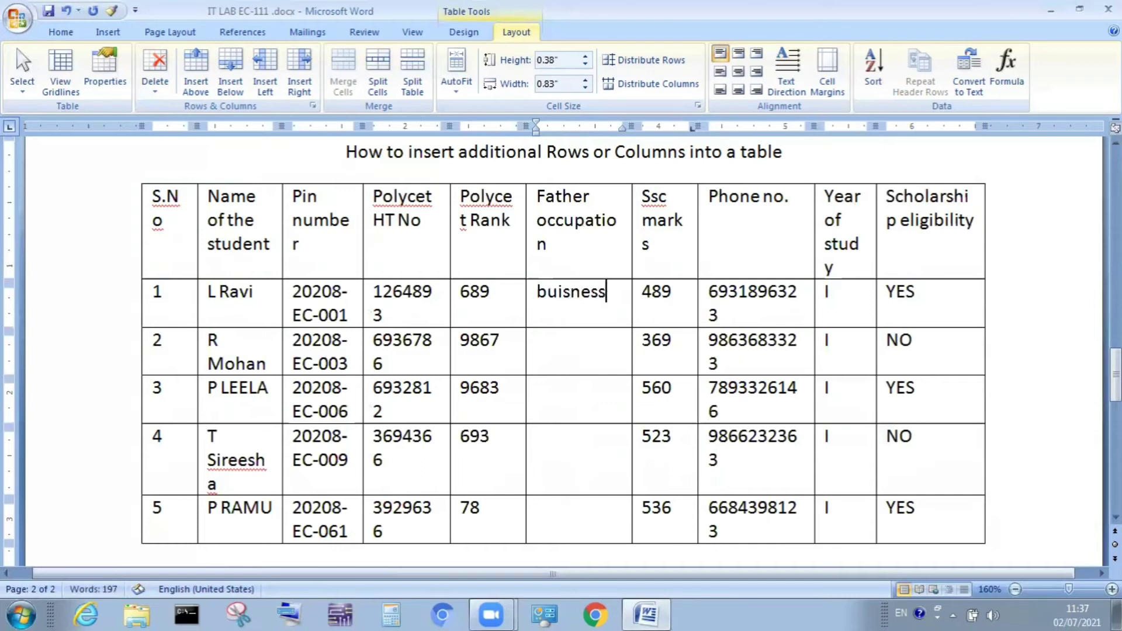
text( m)
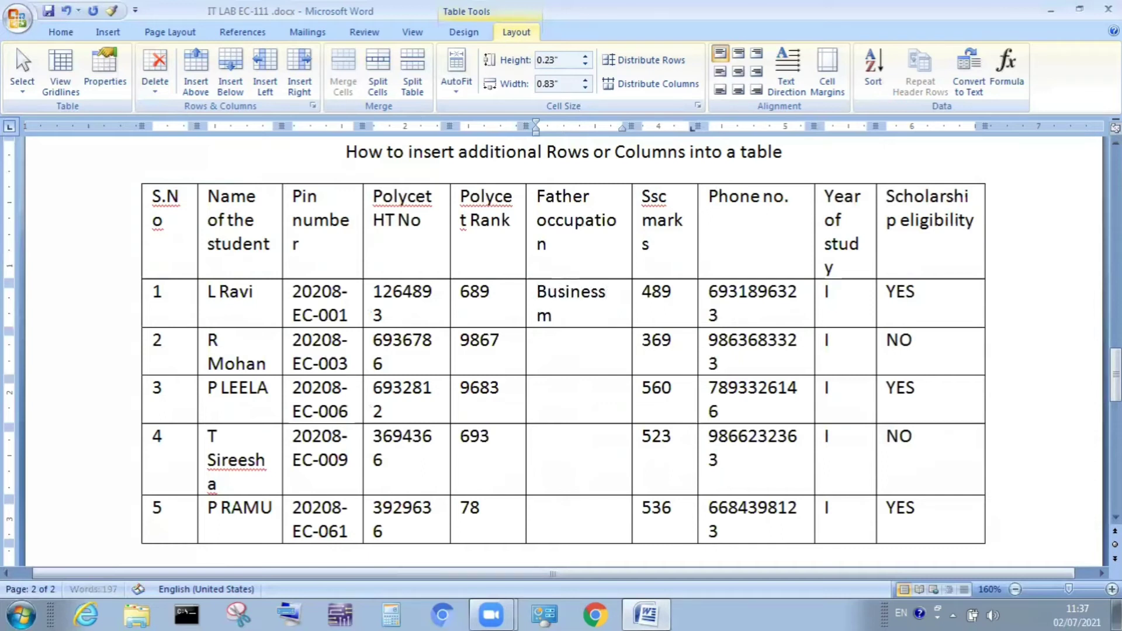
text(an)
click(586, 342)
text(driver)
click(581, 385)
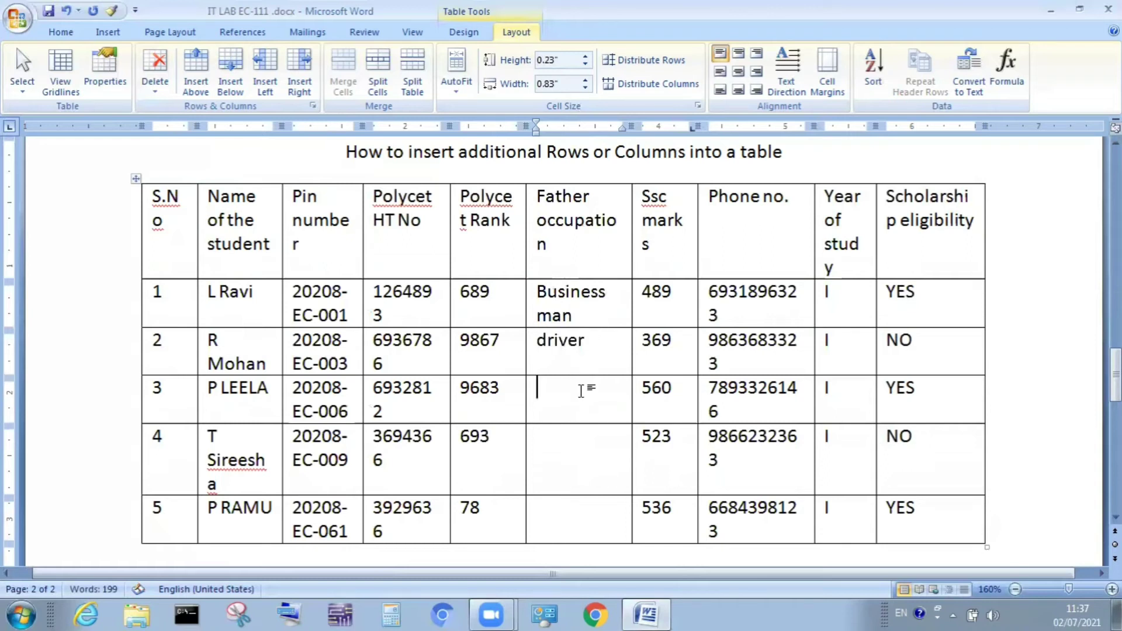
text(labour)
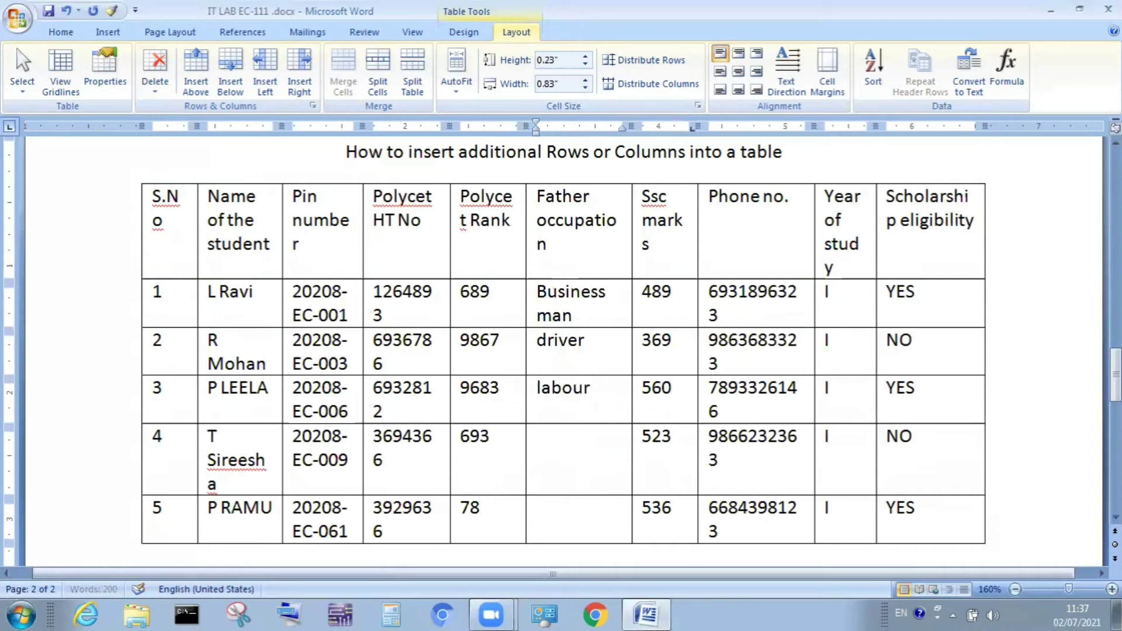
click(572, 448)
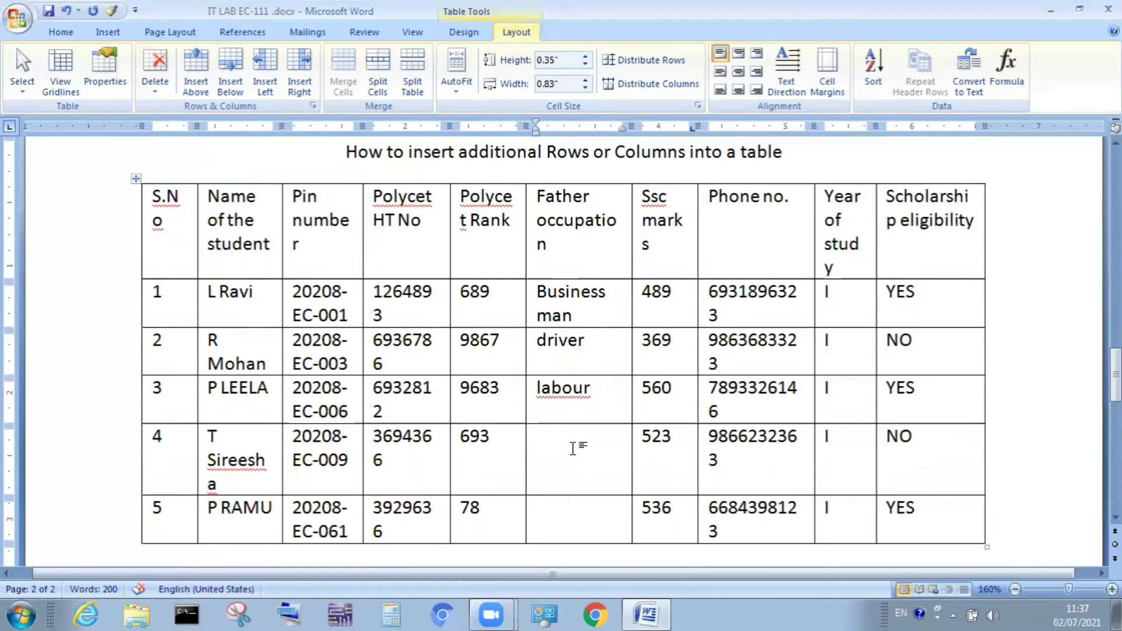
text(labour)
click(573, 508)
text(daily wage)
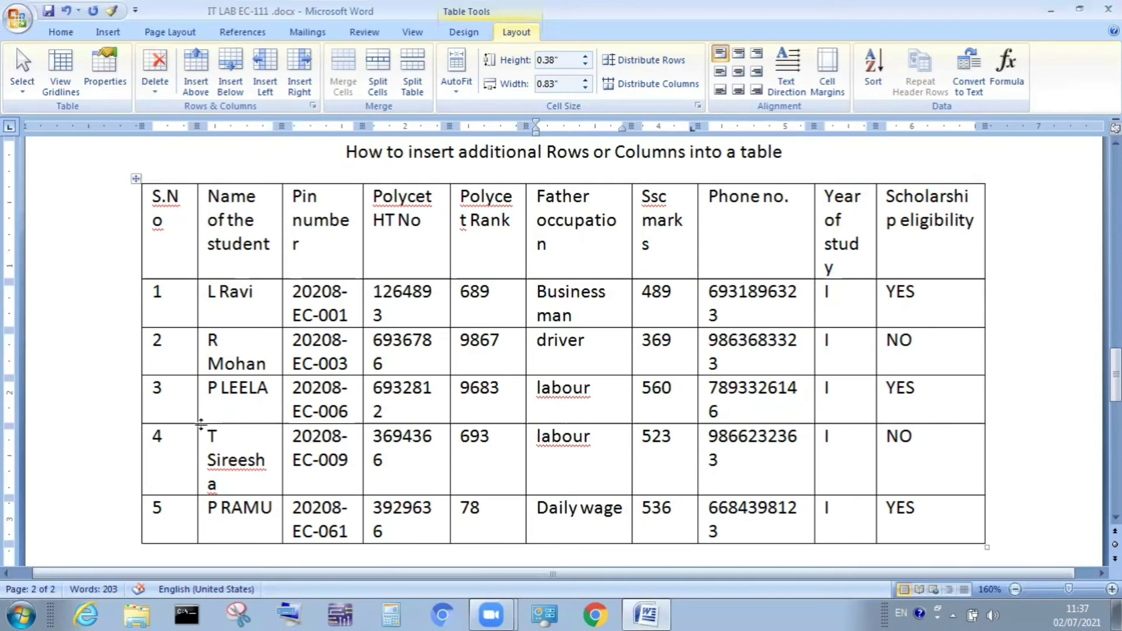
click(184, 391)
Insert a blank row above the third student row and place the cursor in its first cell.
click(191, 345)
click(187, 389)
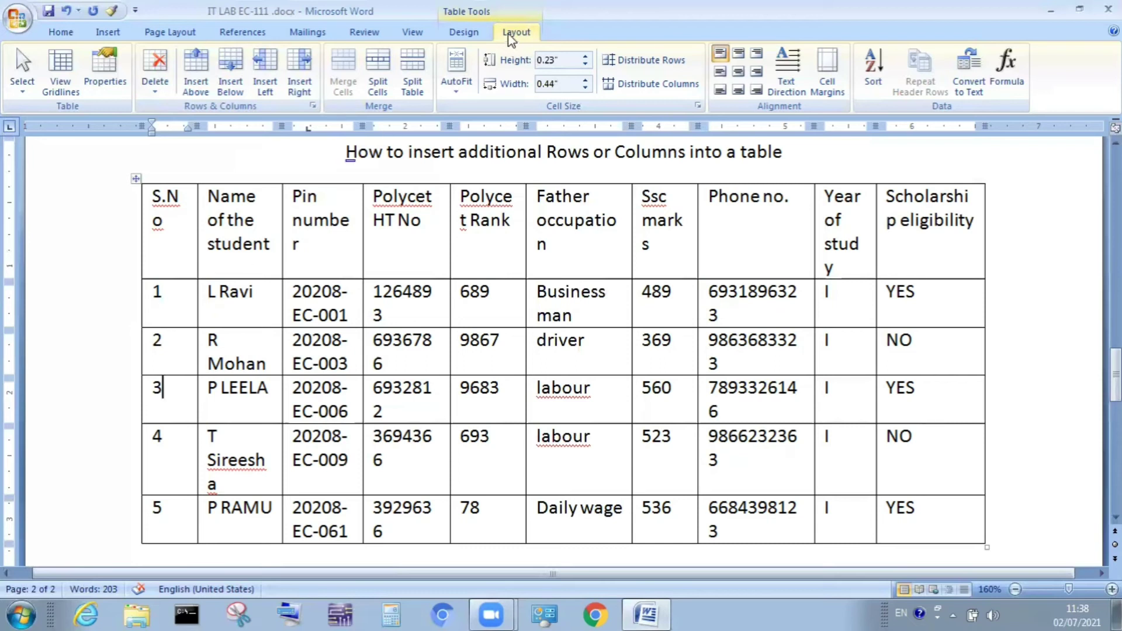
click(195, 82)
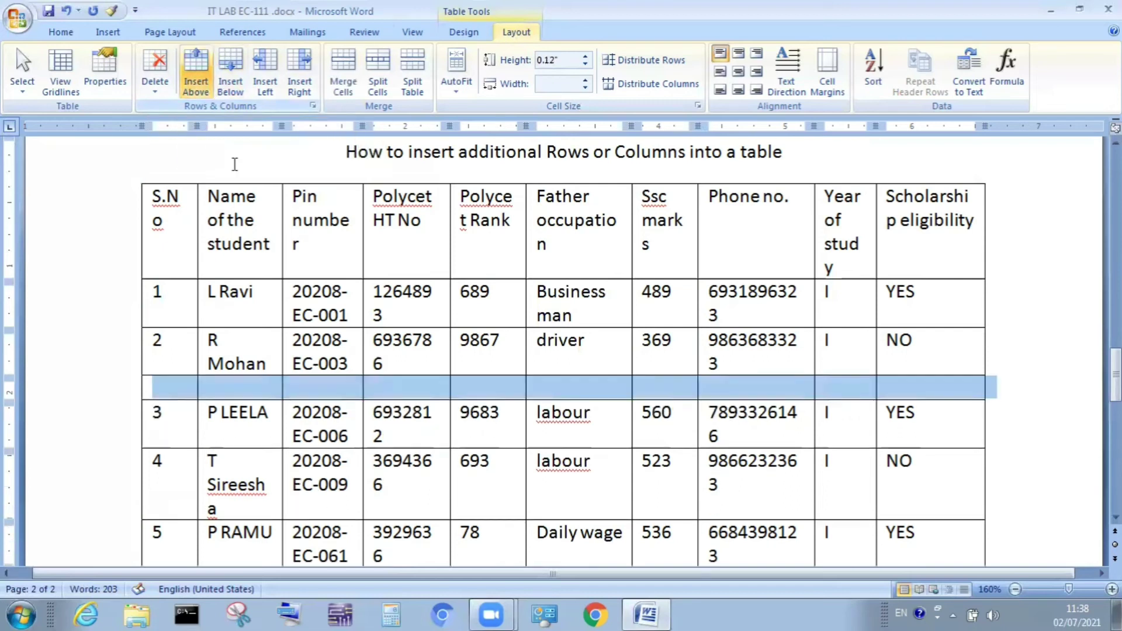
click(218, 383)
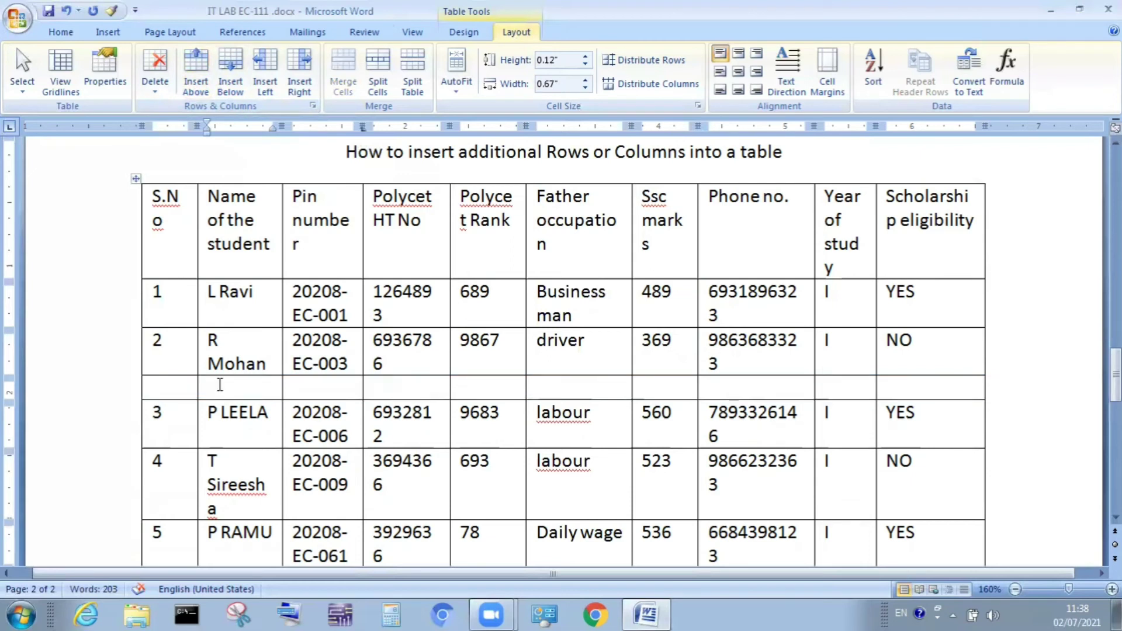
click(182, 387)
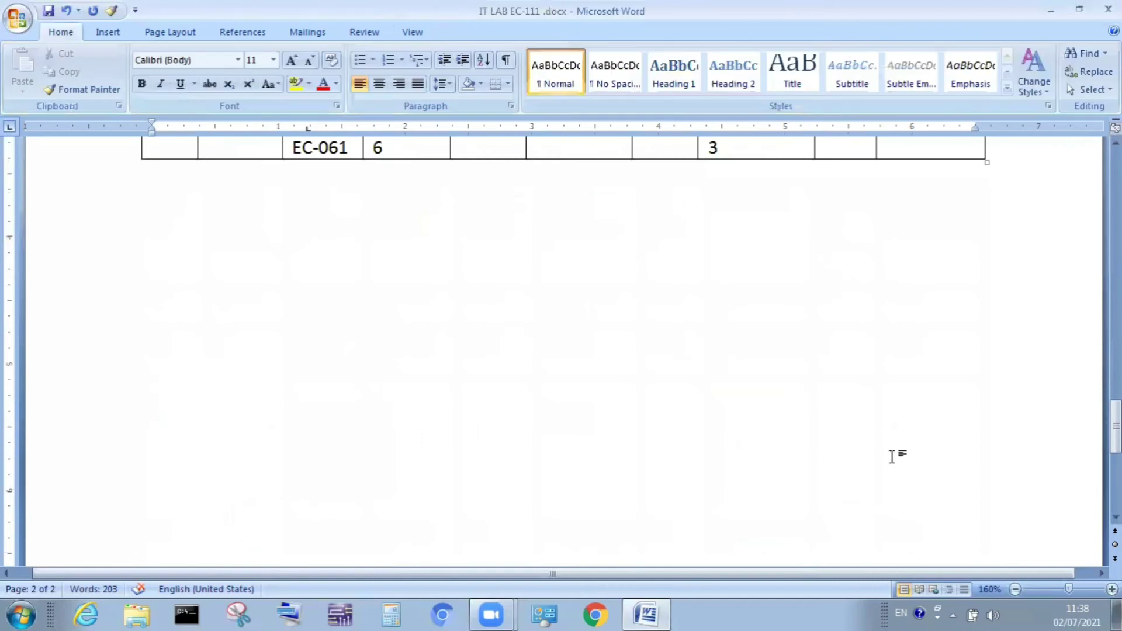
drag(1115, 425, 1115, 380)
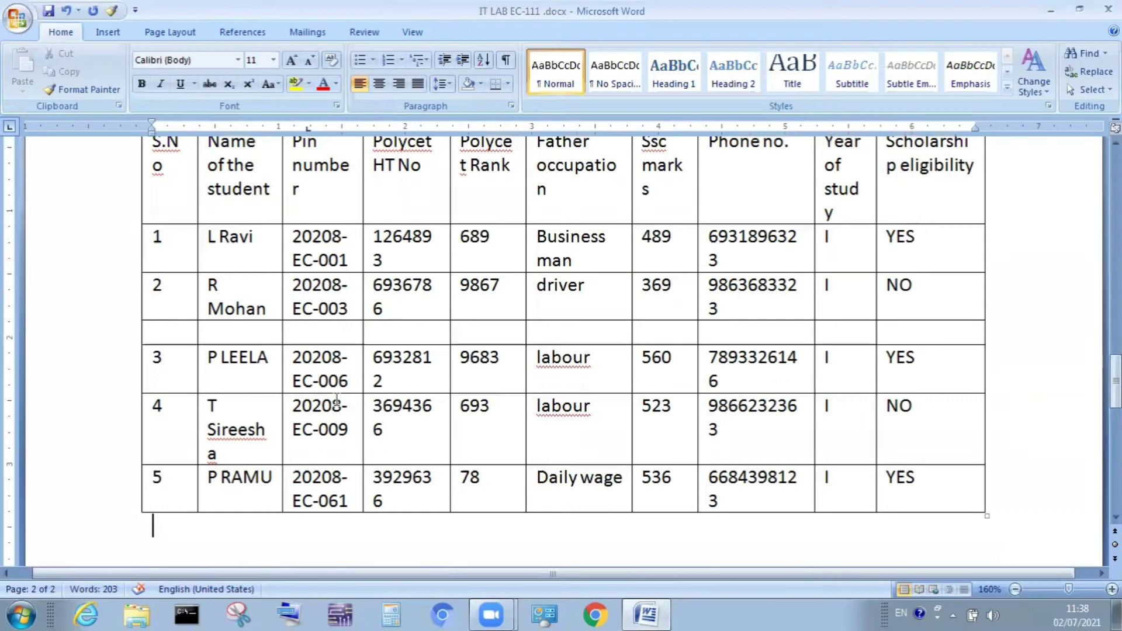
click(185, 329)
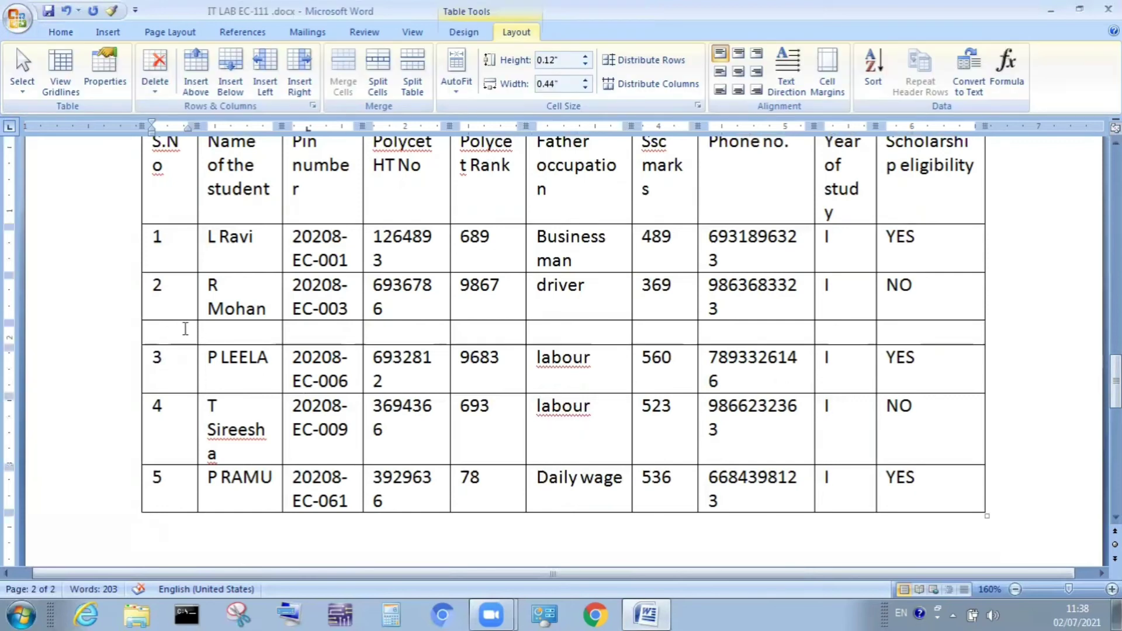
Number the new row 3, renumber the rows below 4, 5 and 6, and enter the new student's name.
text(3)
key(Down)
key(BackSpace)
text(4)
drag(174, 404, 151, 404)
text(5)
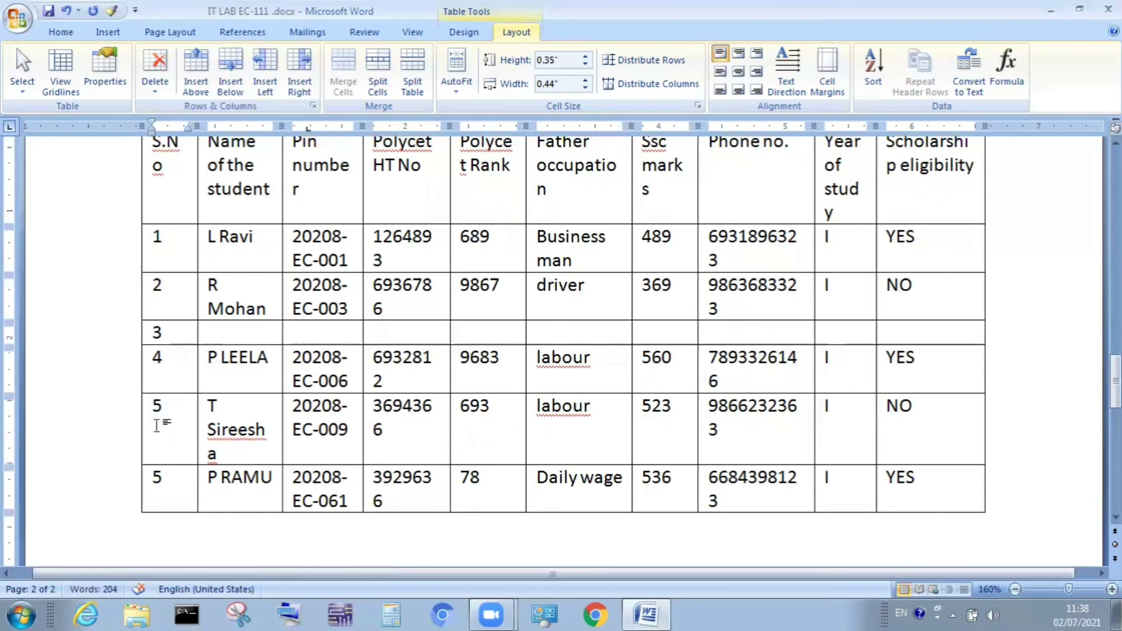
click(159, 477)
drag(156, 478, 146, 480)
text(6)
click(246, 331)
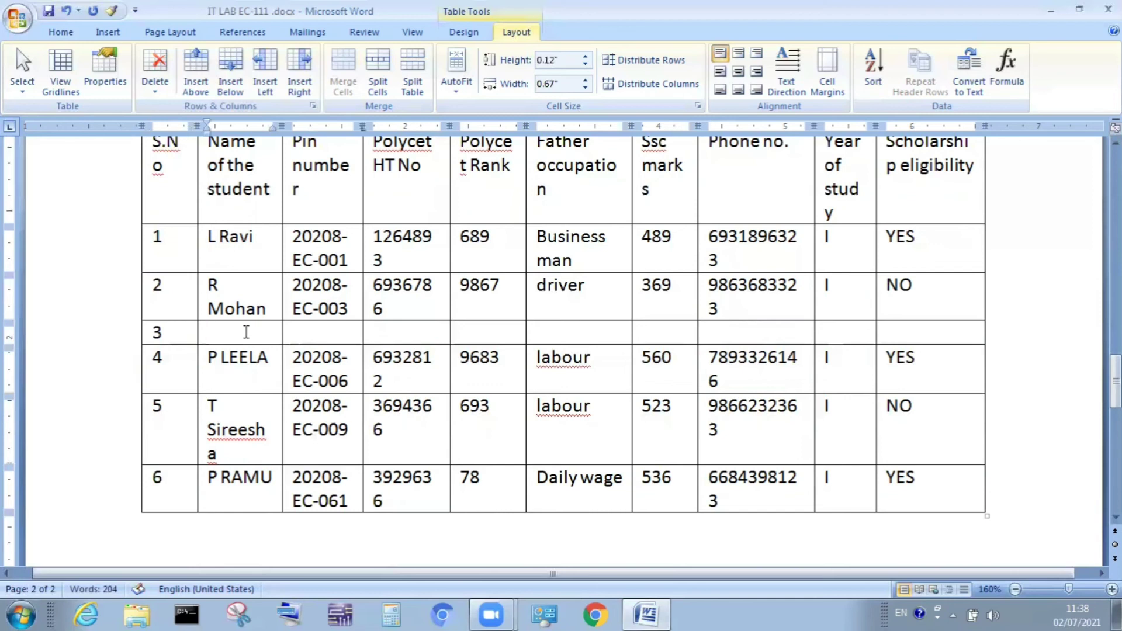
text(R)
text( man)
text(ohar)
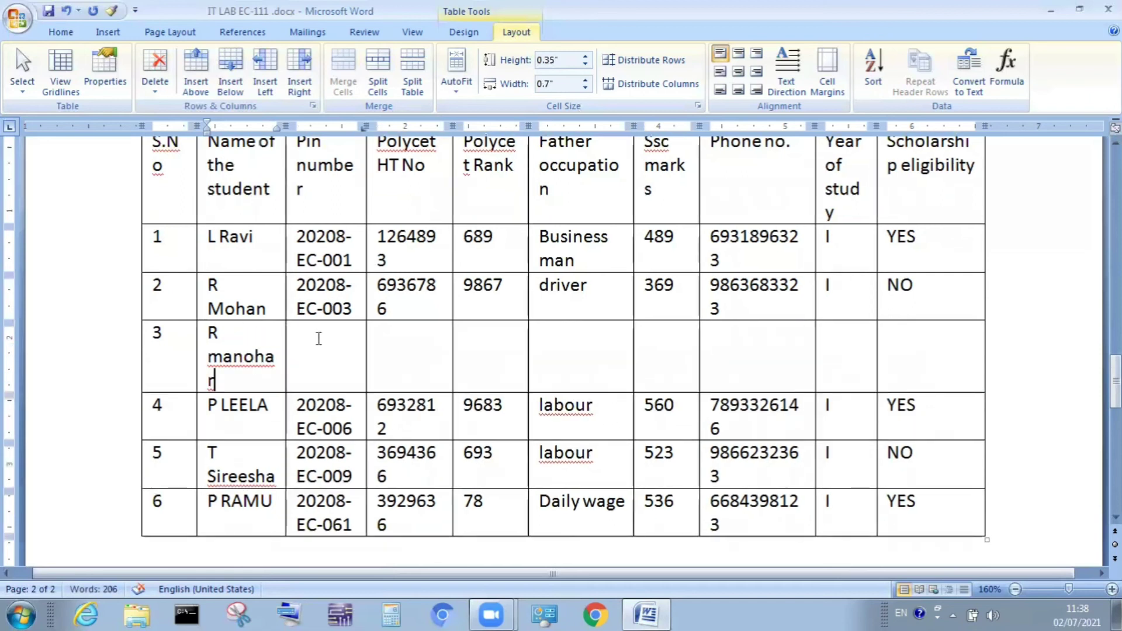
Capitalise the surname and enter the student's pin number and Polycet HT number in row 3.
drag(223, 355, 208, 355)
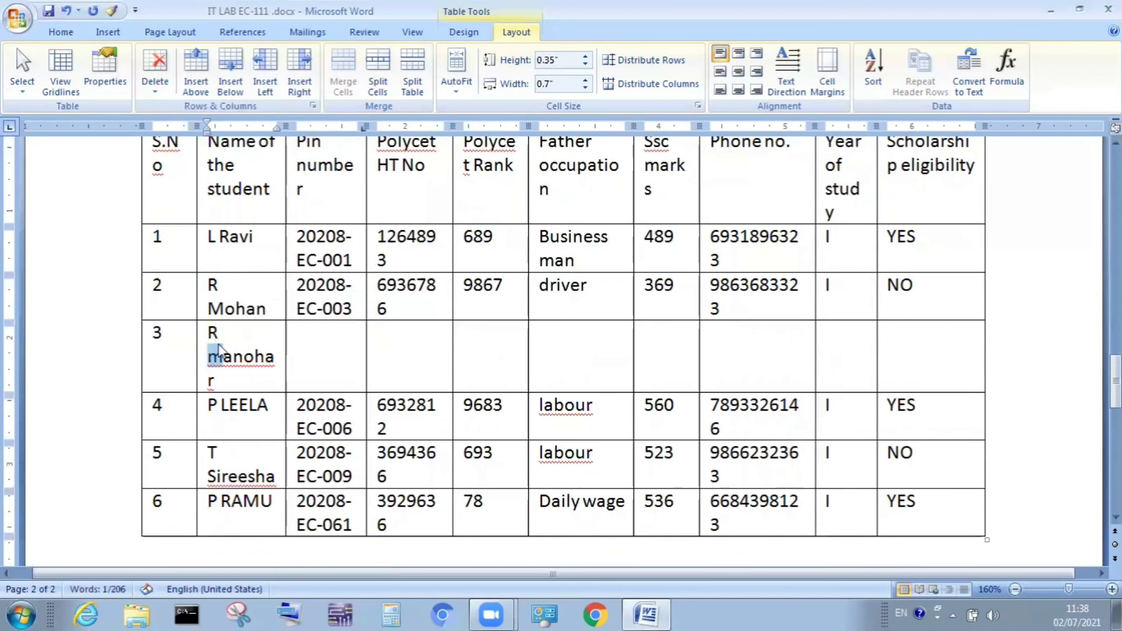
text(M)
click(338, 346)
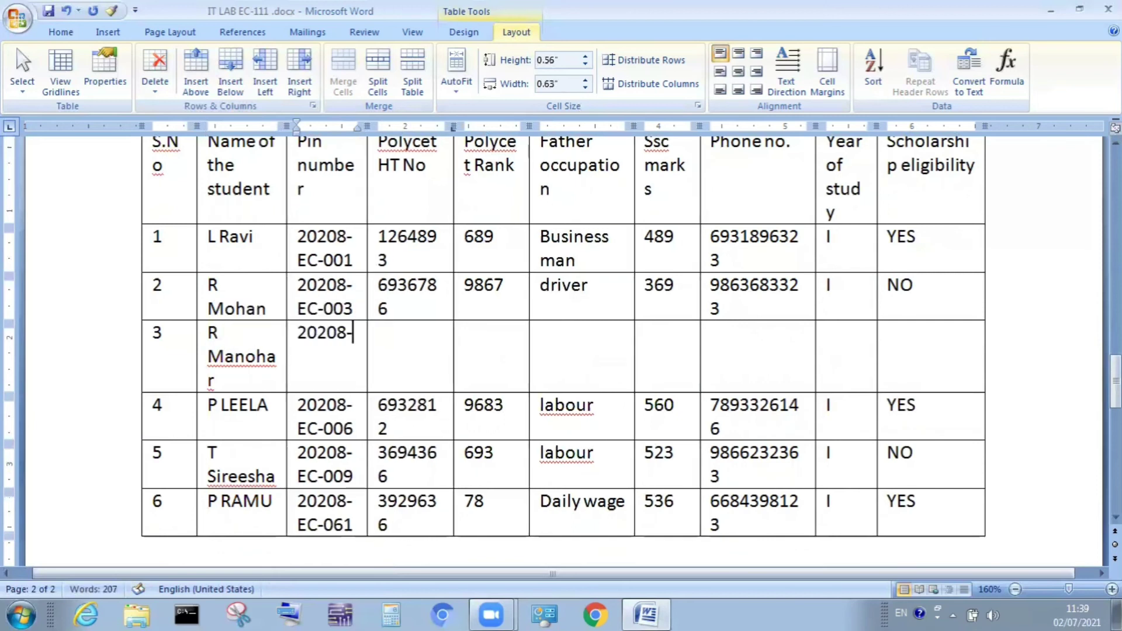
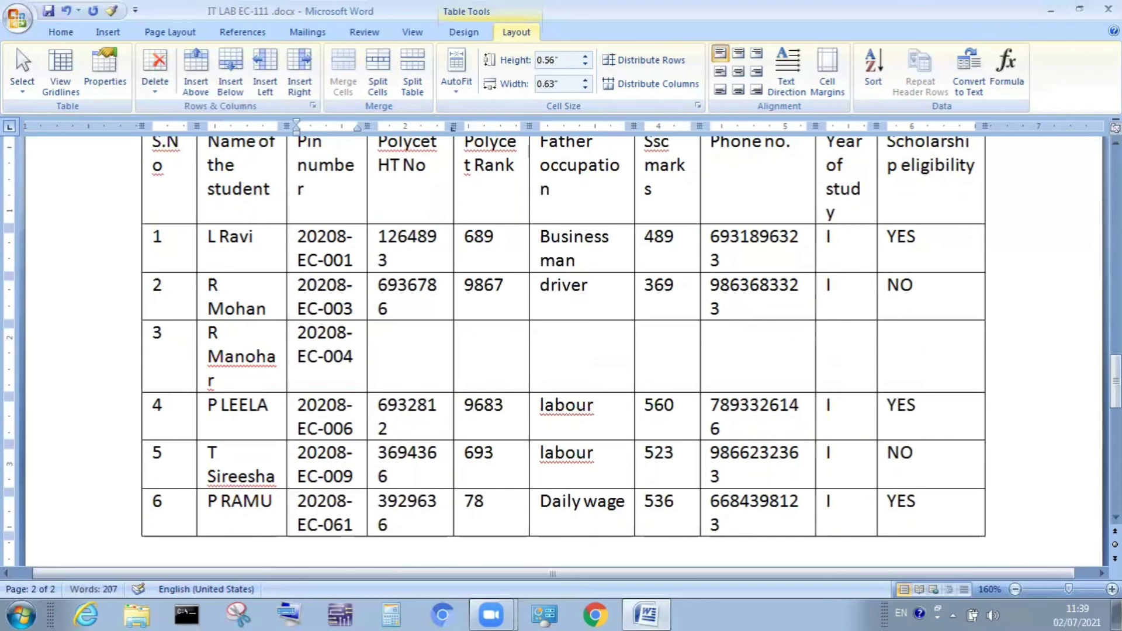
click(409, 358)
Fill in rank 78933, DAILY WAGE, Ssc marks 393, the phone number, year I and YES.
click(500, 334)
text(78933)
click(571, 359)
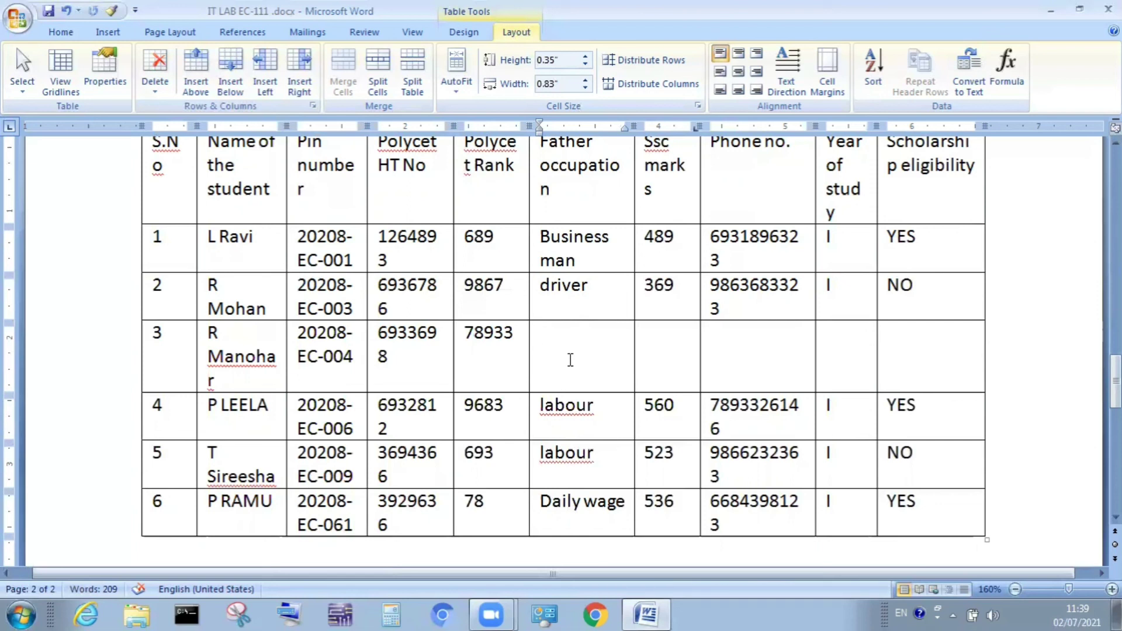
text(DAILY WAGE)
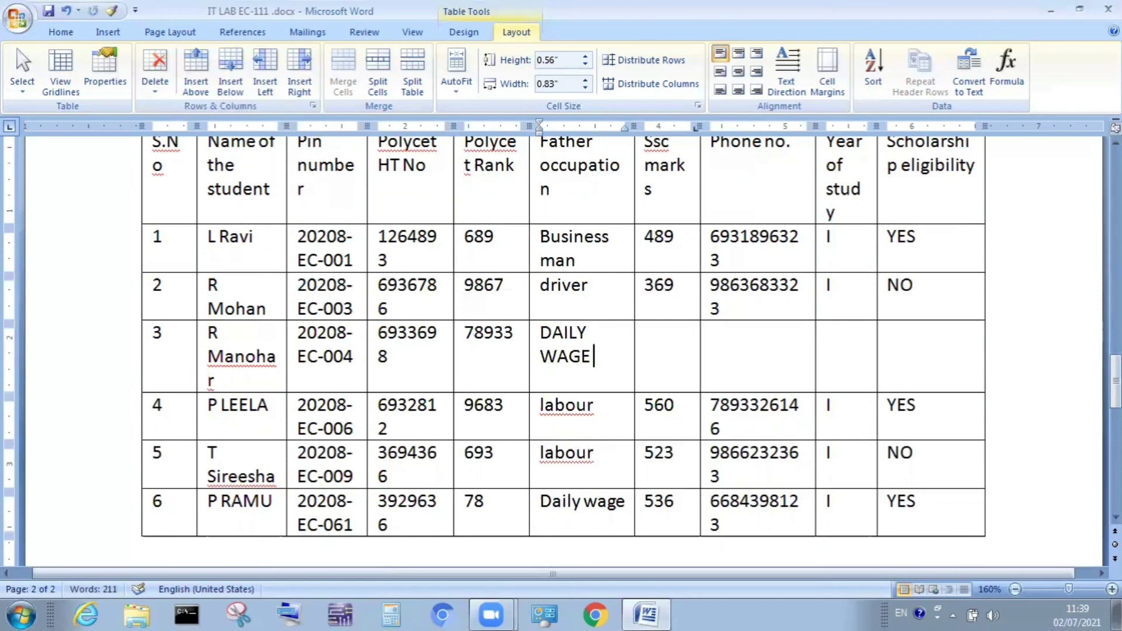
click(654, 348)
text(39)
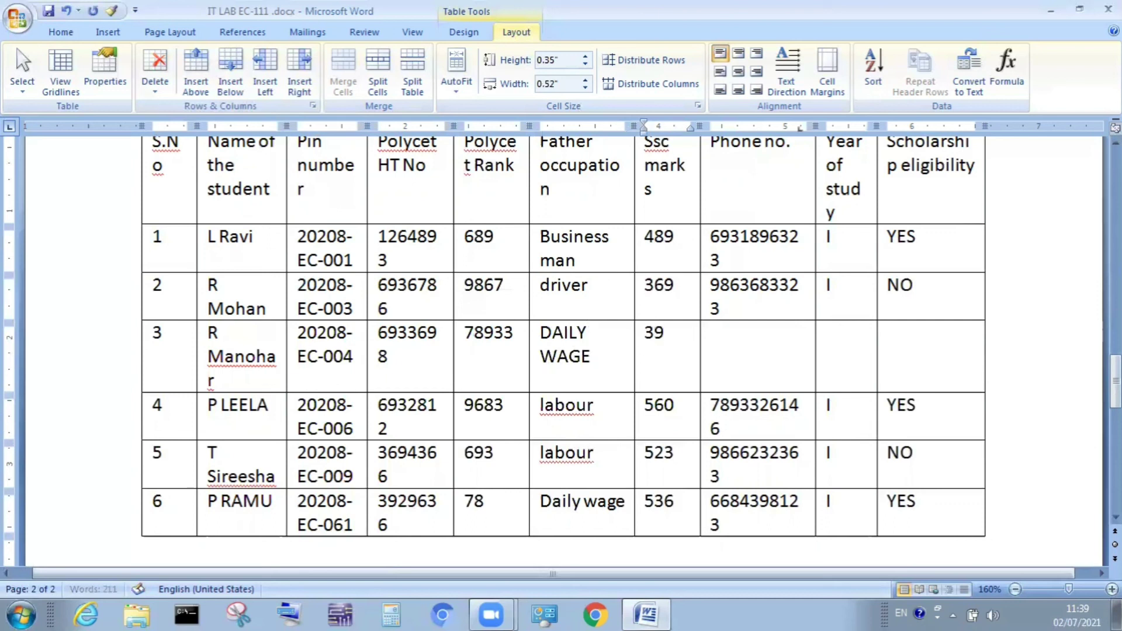
text(3)
click(717, 351)
click(866, 347)
text(I)
key(Tab)
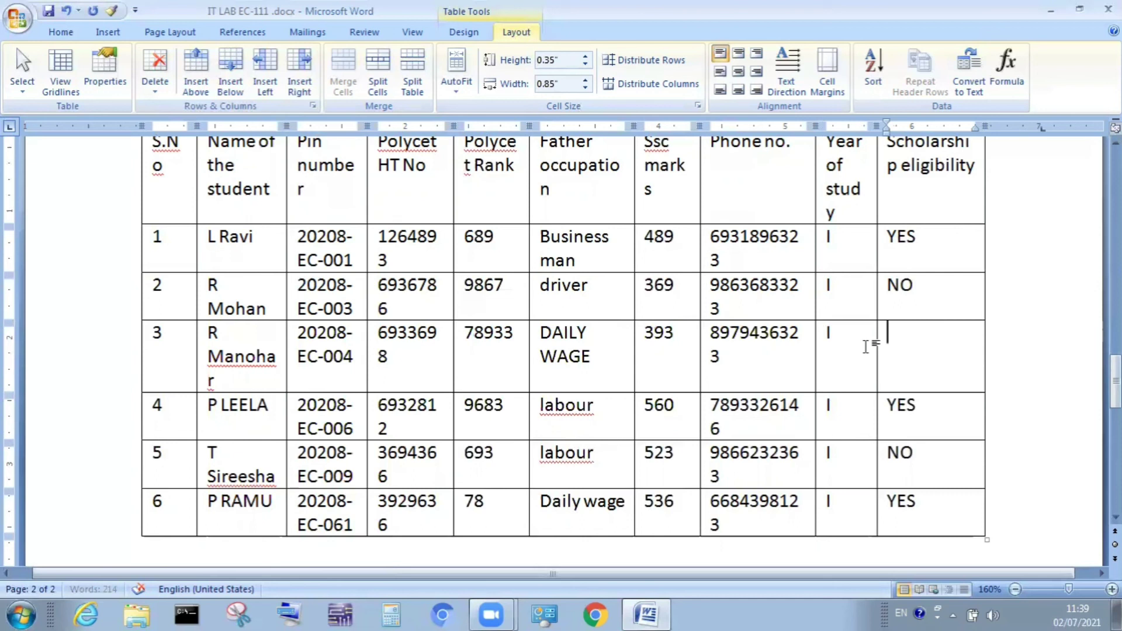
text(YES)
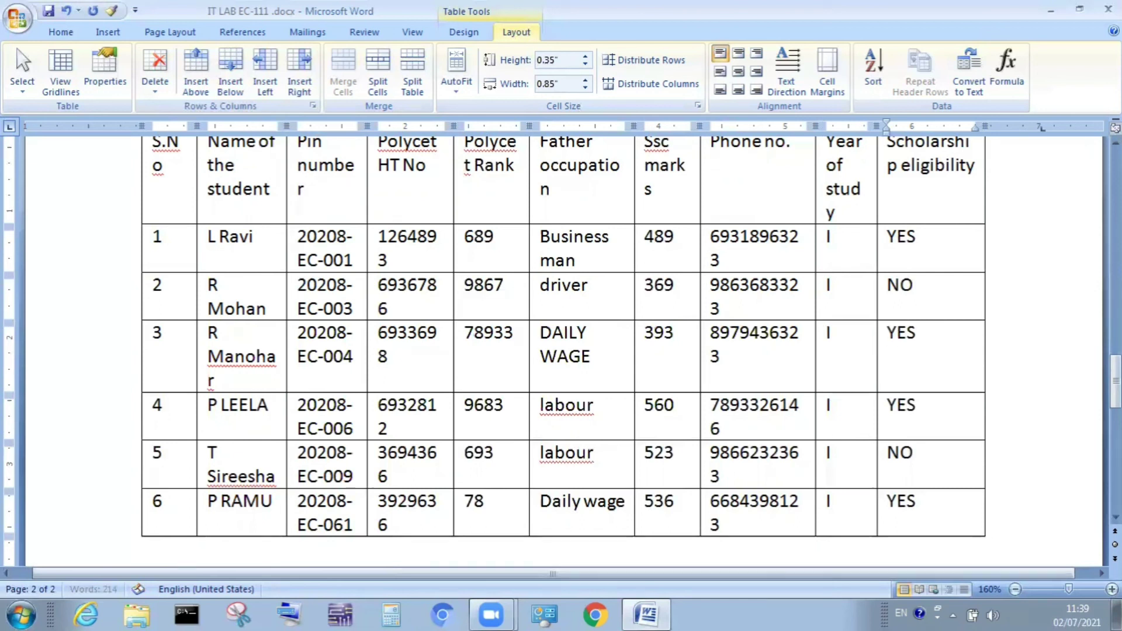